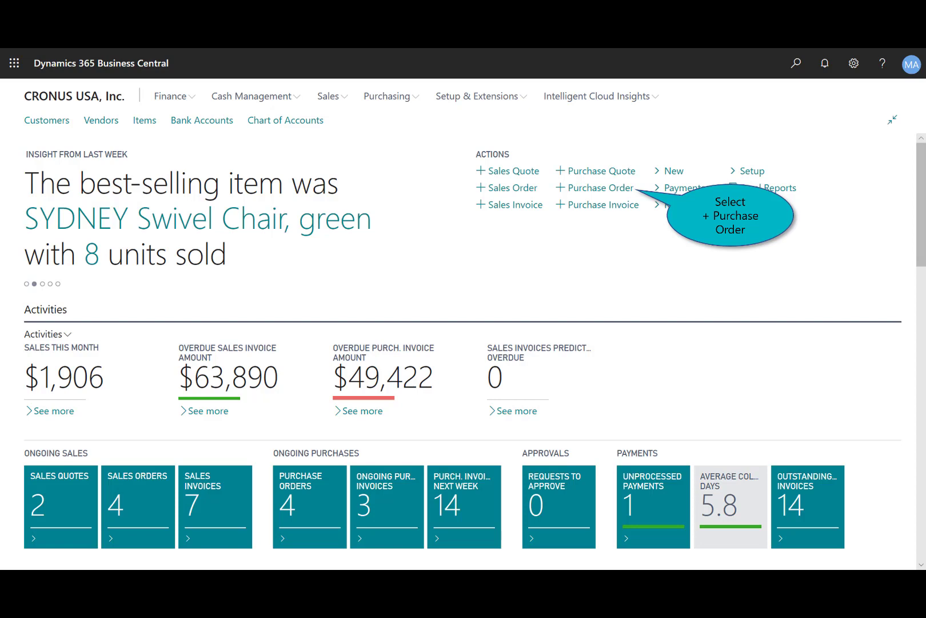
Start a purchase order for Fabrikam, Inc. with vendor invoice number 102447
click(598, 191)
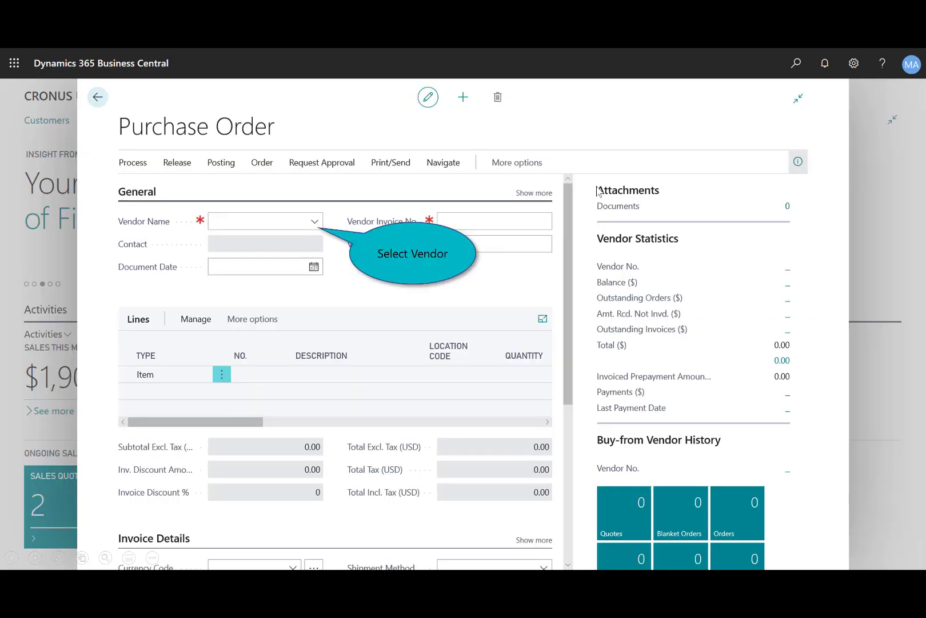
click(315, 221)
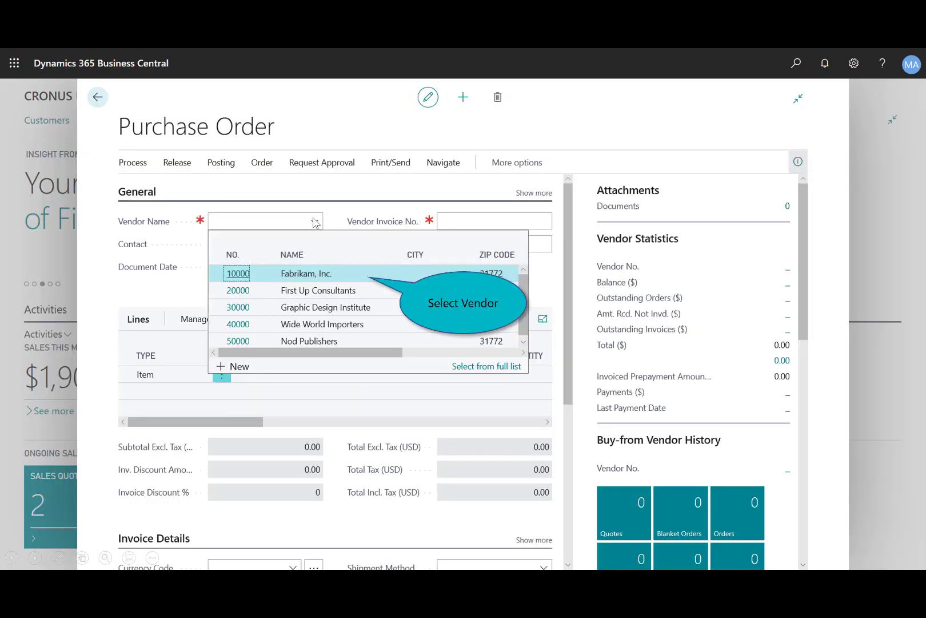
click(351, 278)
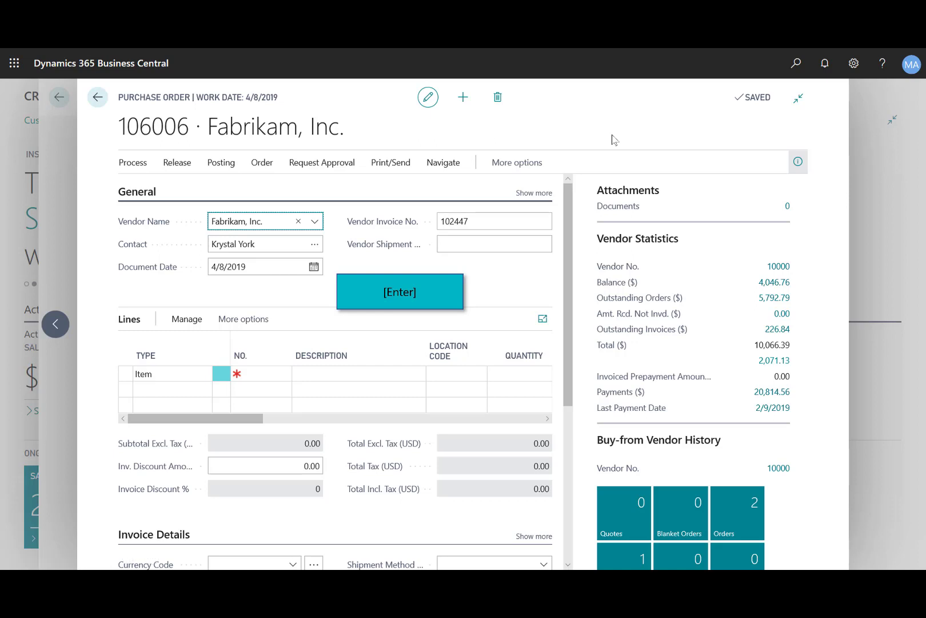
key(Return)
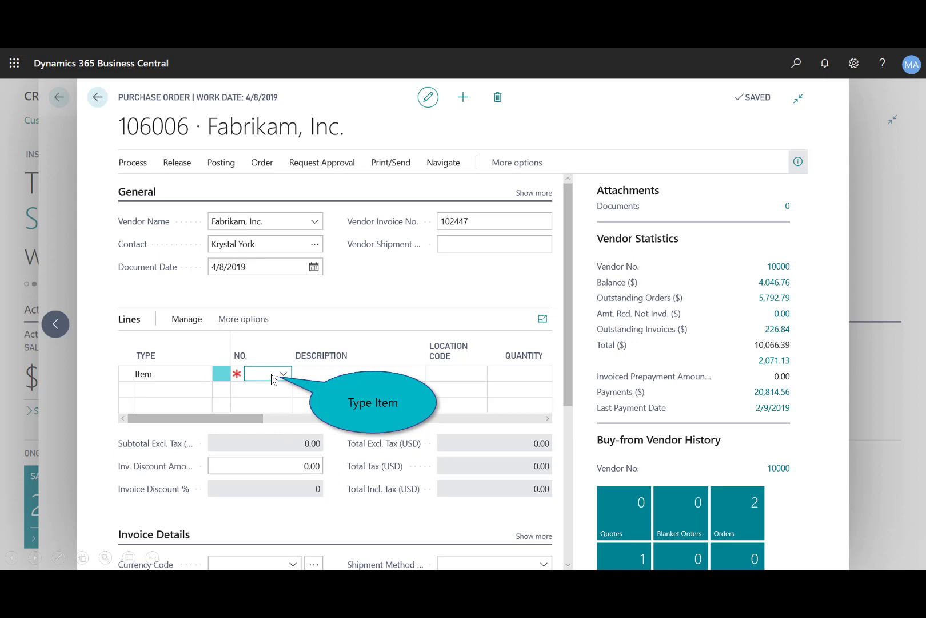
Add a line for 1 × 2000-S SYDNEY Swivel Chair, green, then hide the FactBox pane
text(Syd)
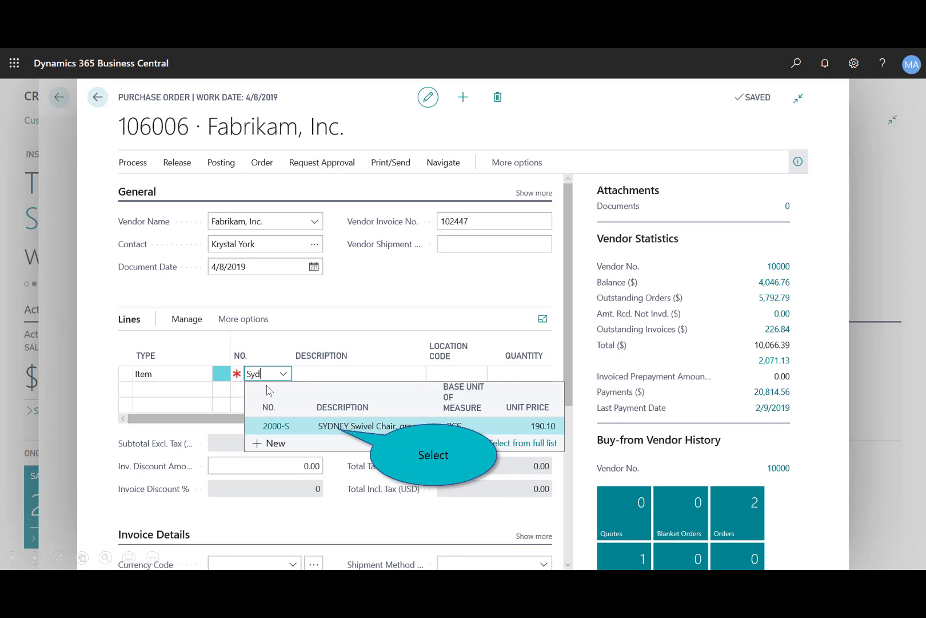
click(336, 426)
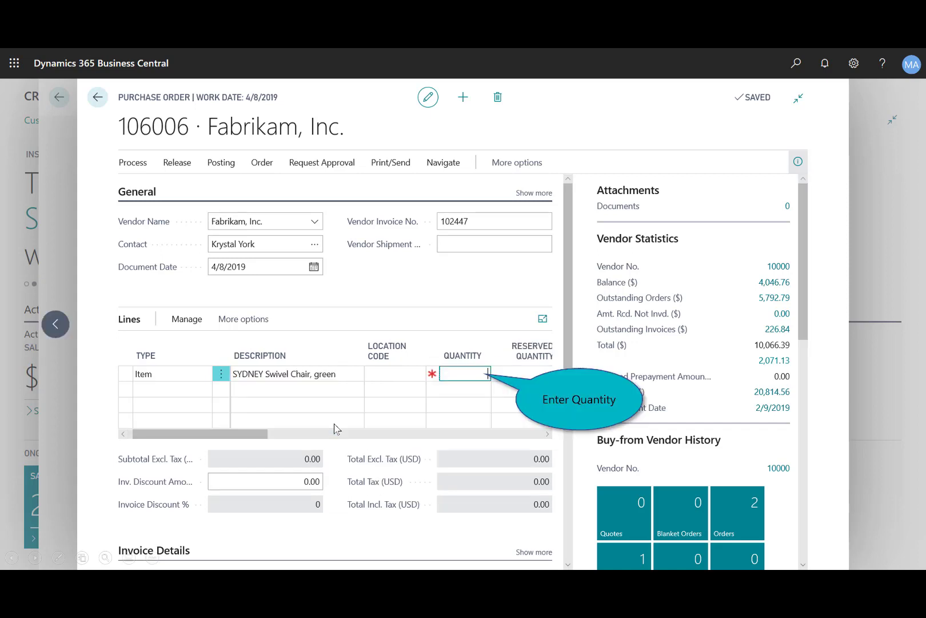
click(471, 378)
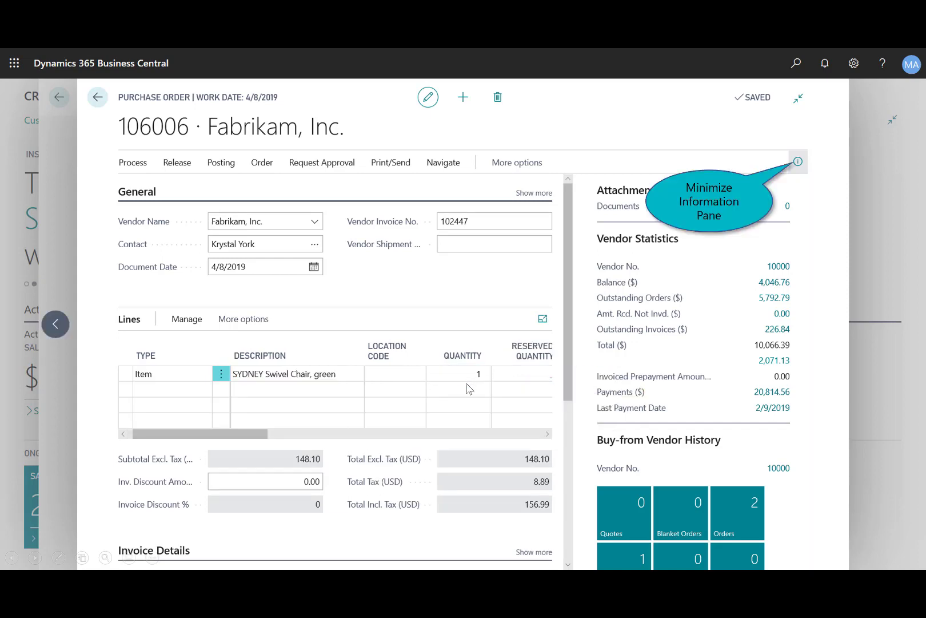
click(799, 162)
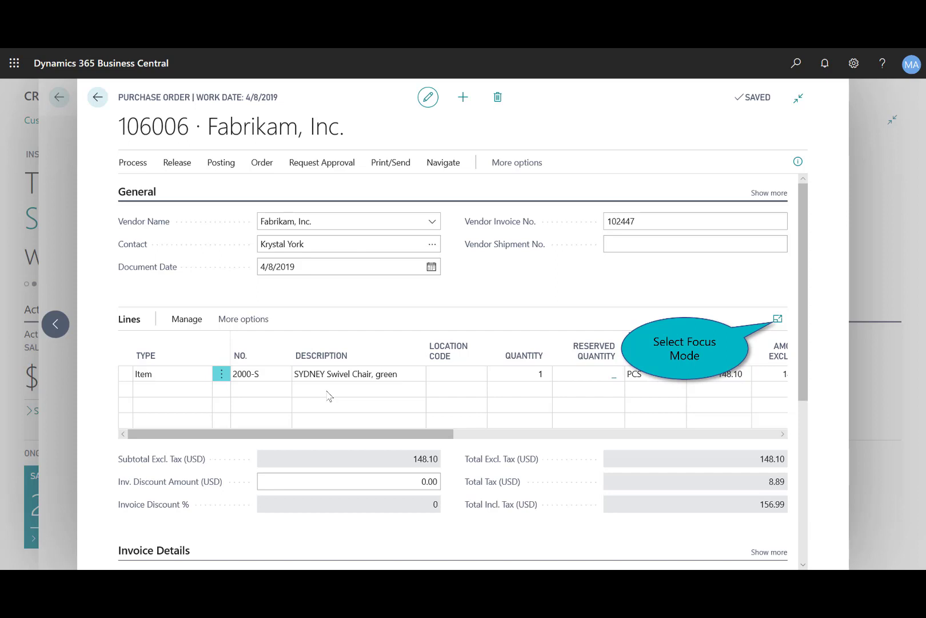
Add the ATHENS Desk plus PARIS, MUNICH, MOSCOW and SEOUL chairs via Select items in Focus Mode
click(779, 320)
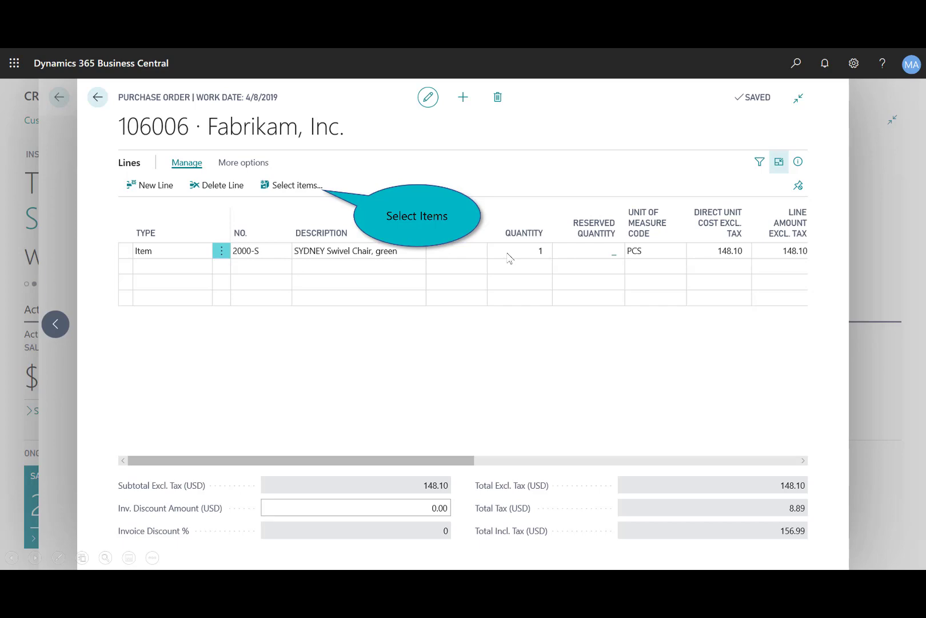
click(291, 186)
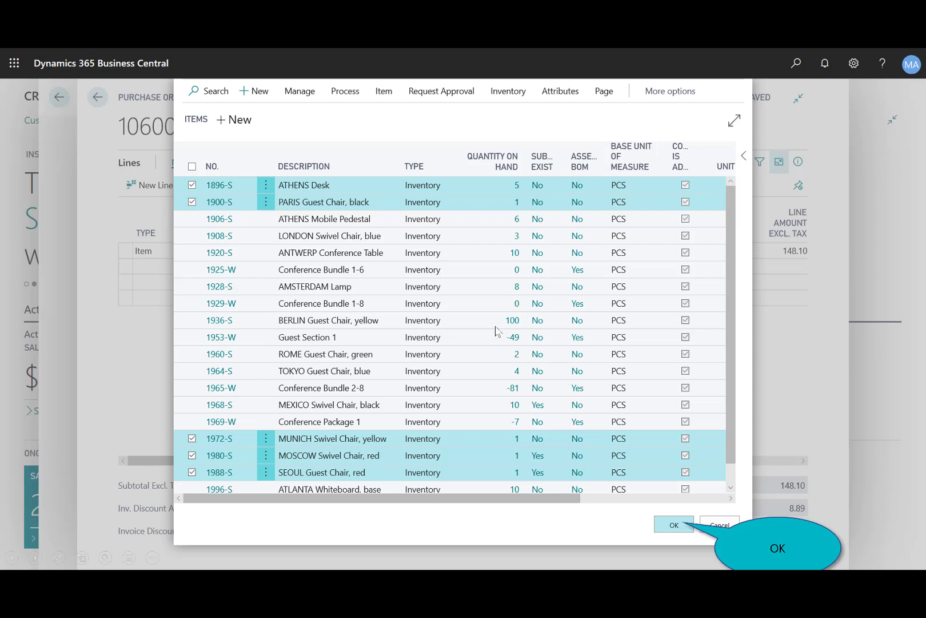
click(665, 524)
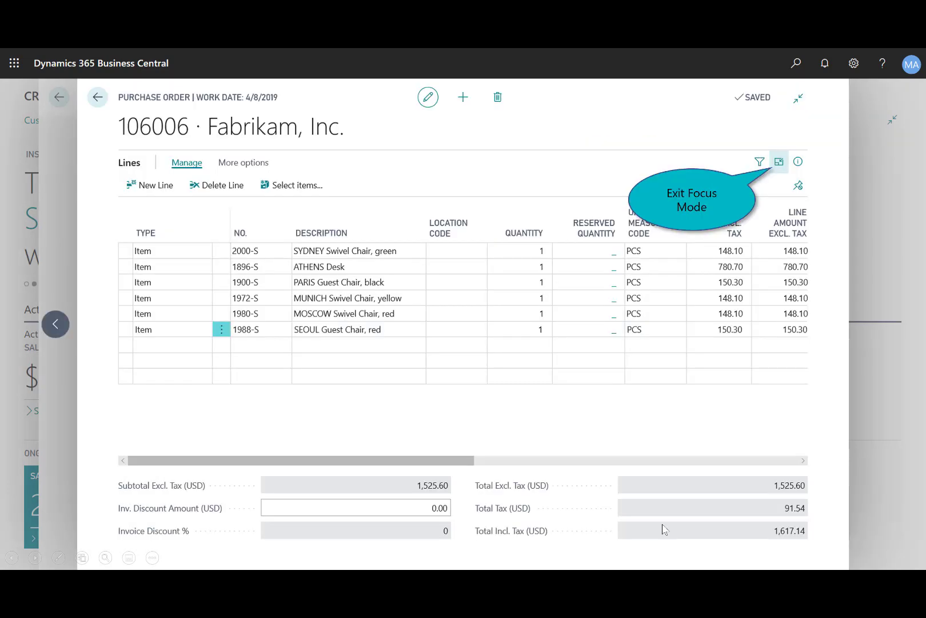
click(780, 163)
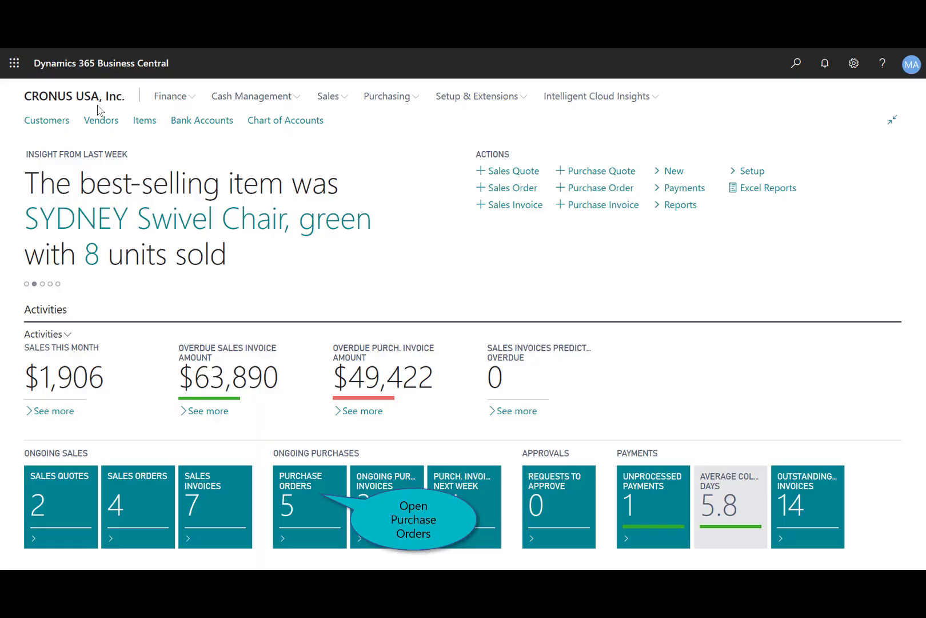
Email order 106006 to the vendor contact with Purchase Order 106006.pdf attached
click(311, 497)
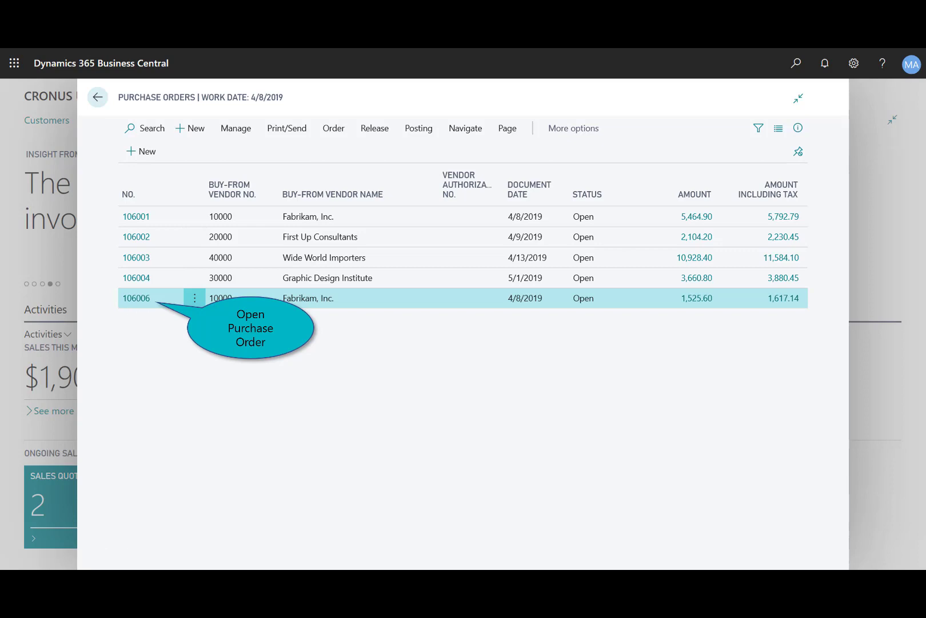
click(140, 300)
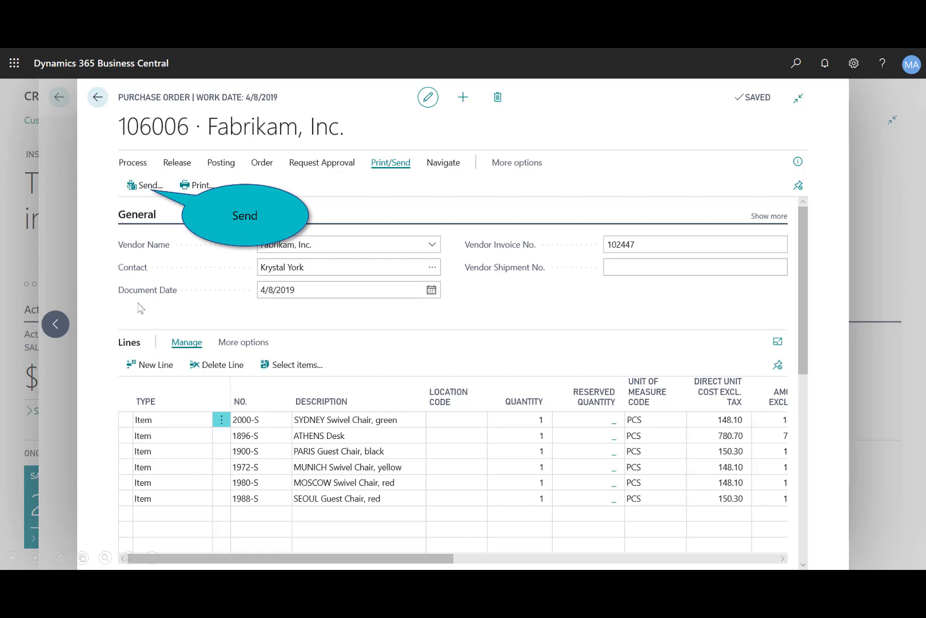
click(145, 187)
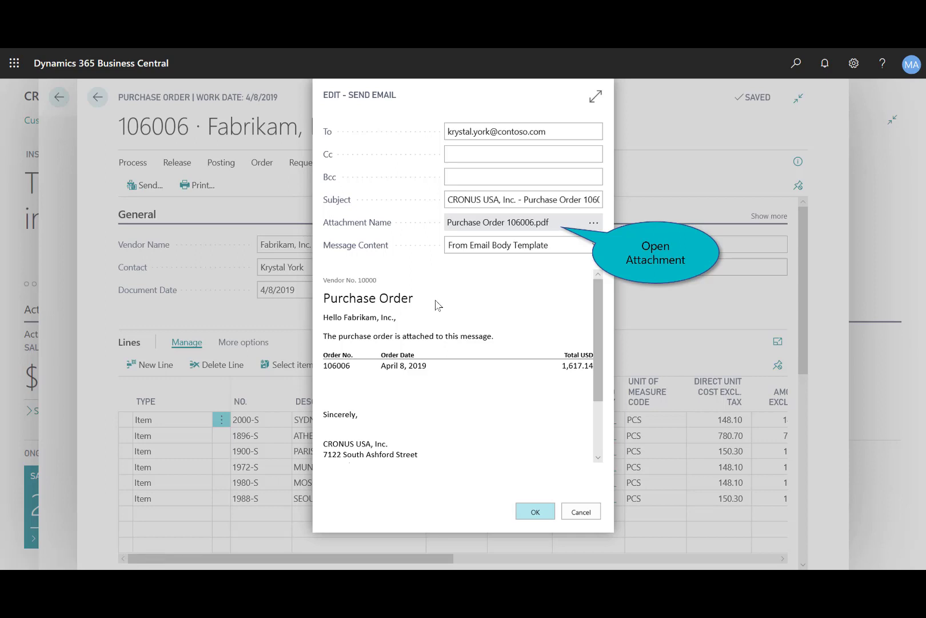
click(532, 226)
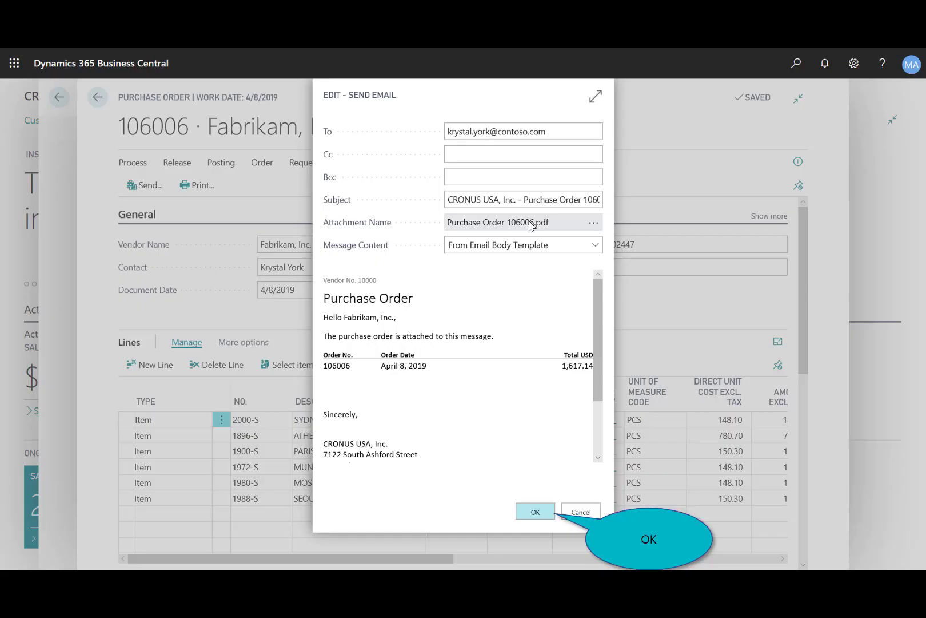
click(522, 518)
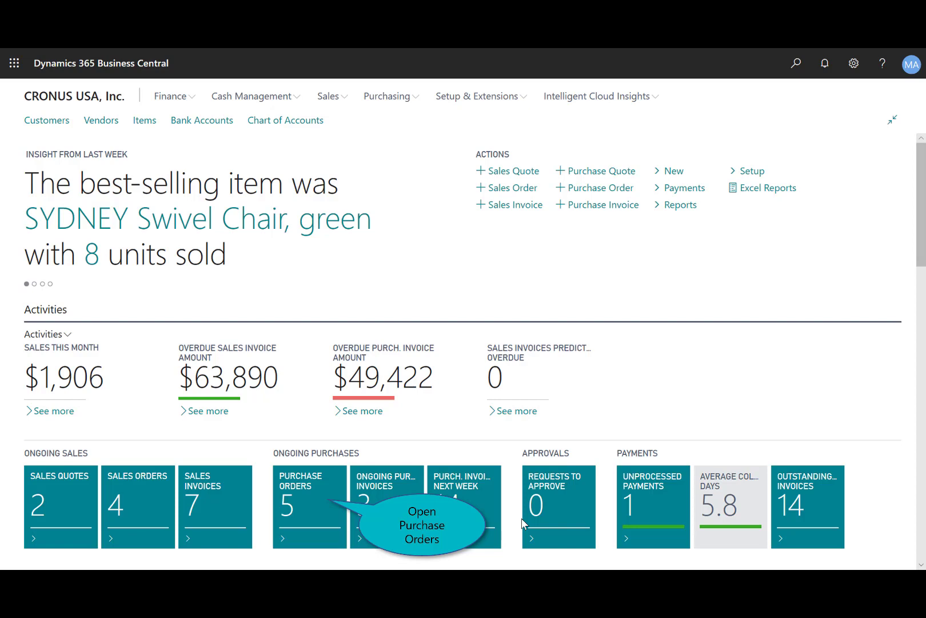
Post order 106006 using the Receive option
click(307, 483)
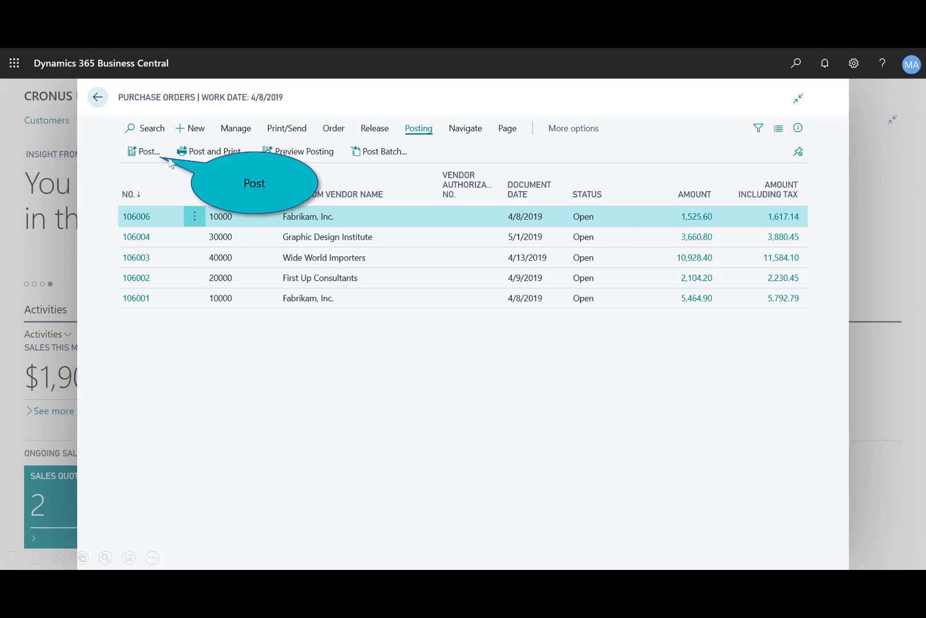
click(144, 153)
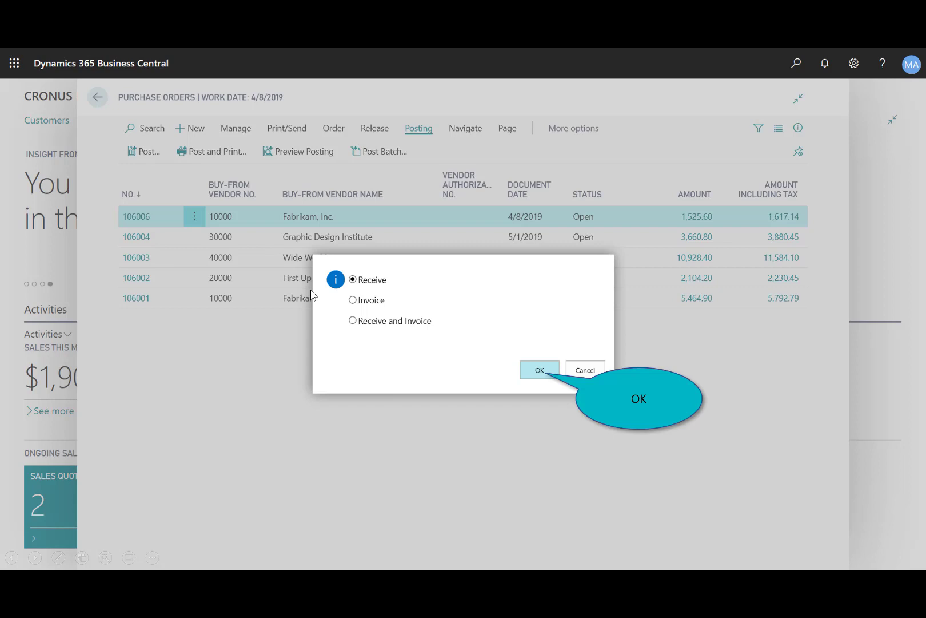
click(535, 373)
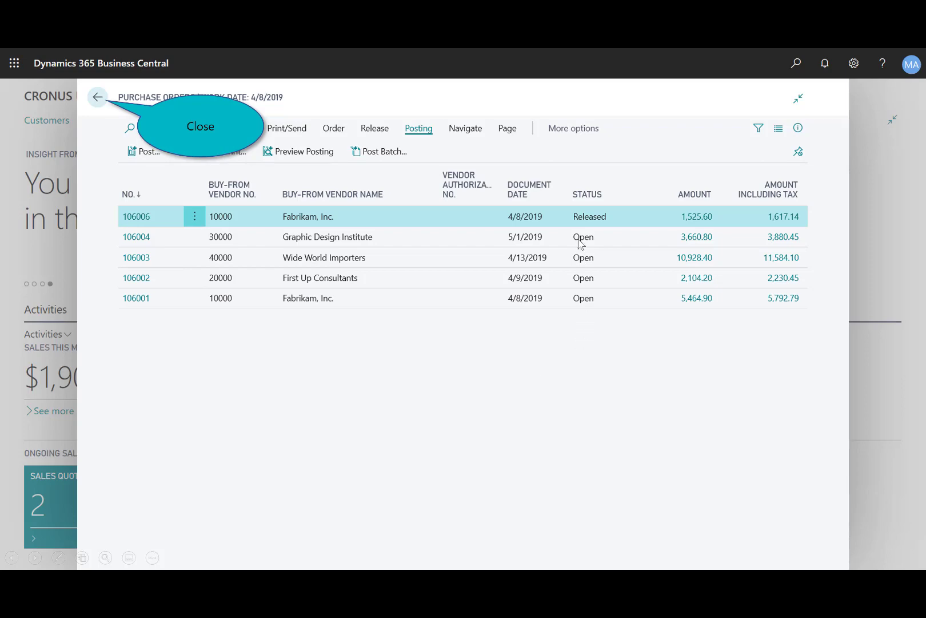
click(95, 98)
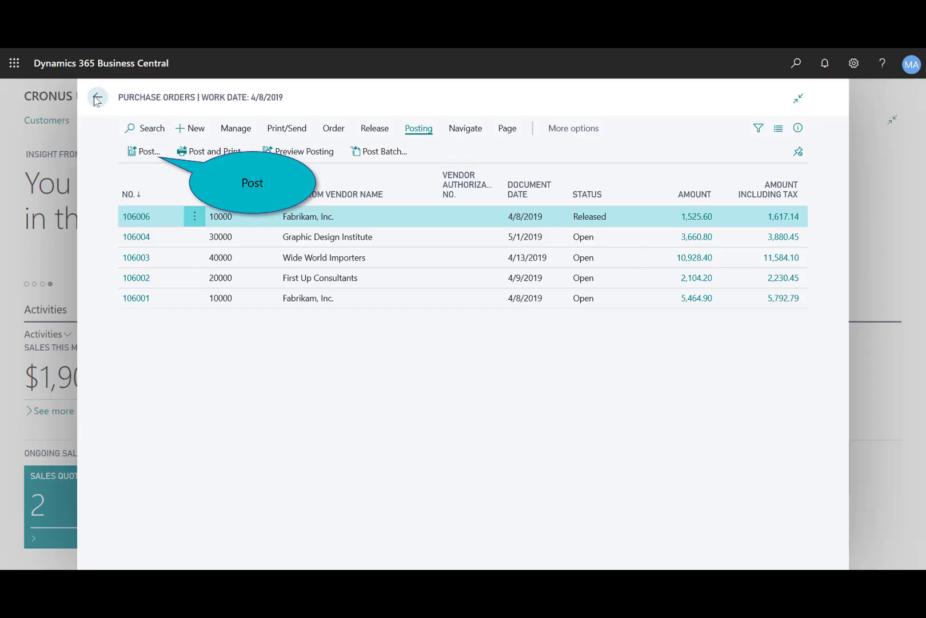
Post order 106006 using the Invoice option and go back home
click(143, 152)
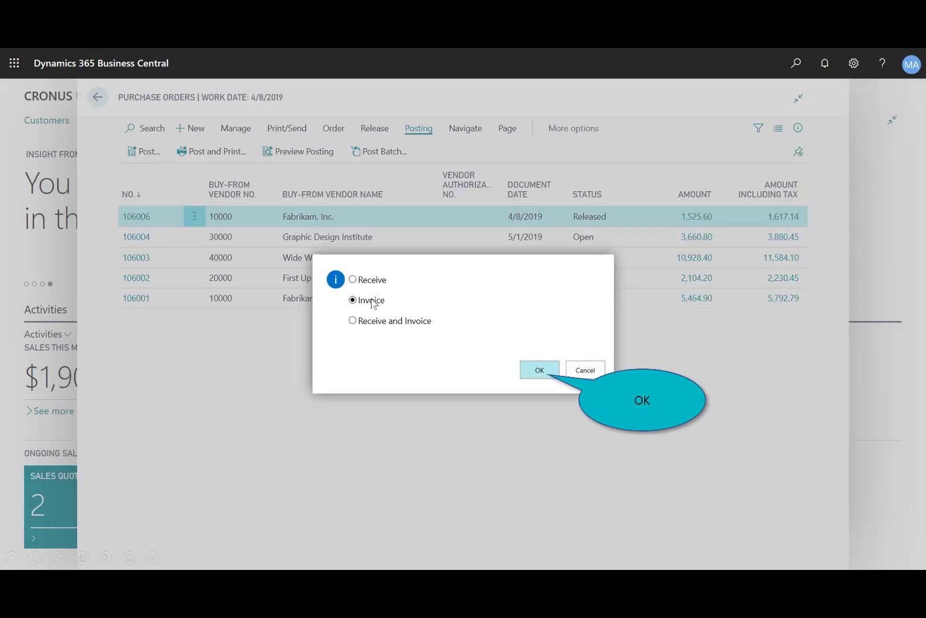
click(540, 371)
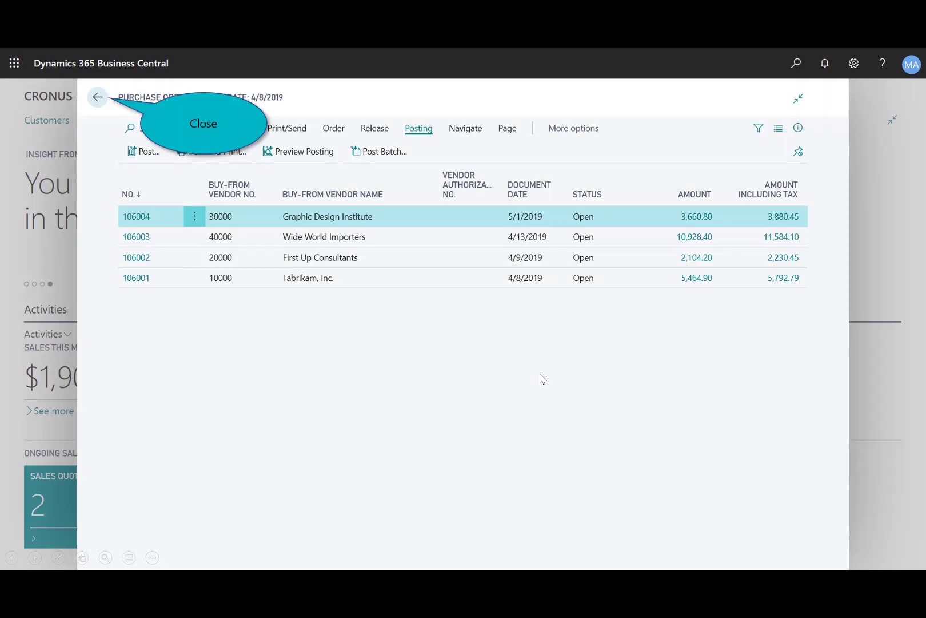
click(96, 99)
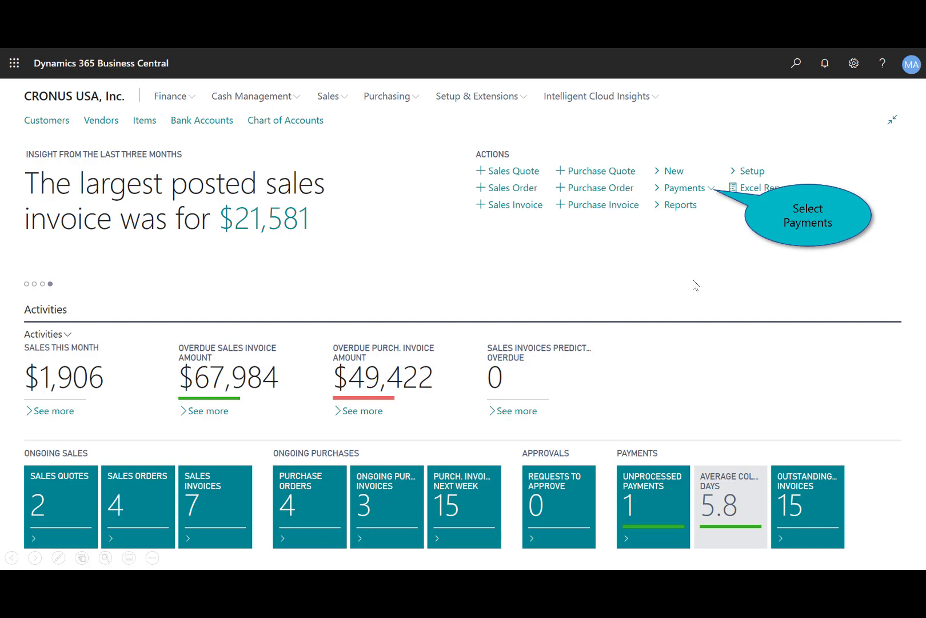
Create a vendor payment for the Order 106006 invoice, balanced against World Wide Bank
click(712, 192)
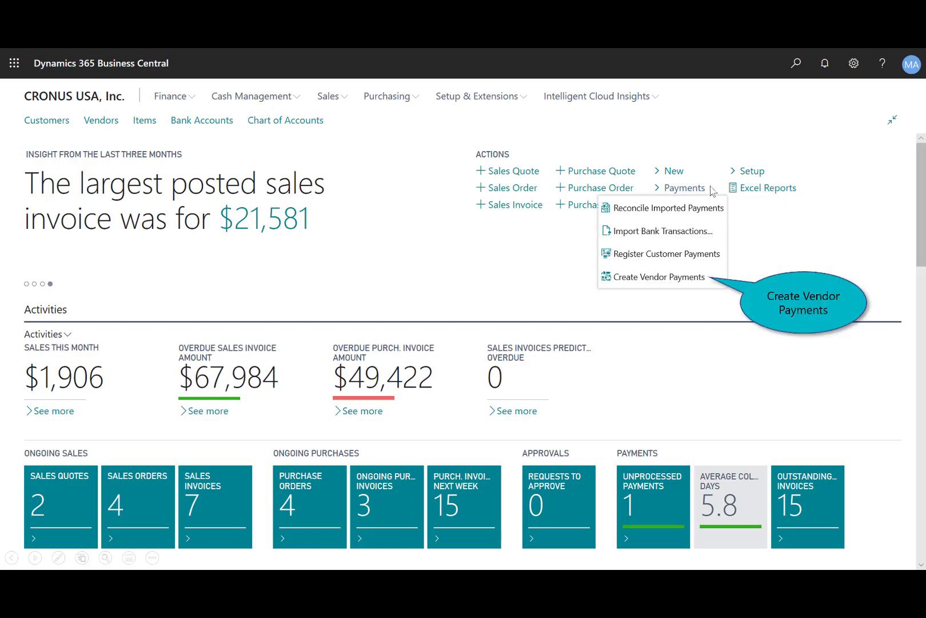
click(679, 277)
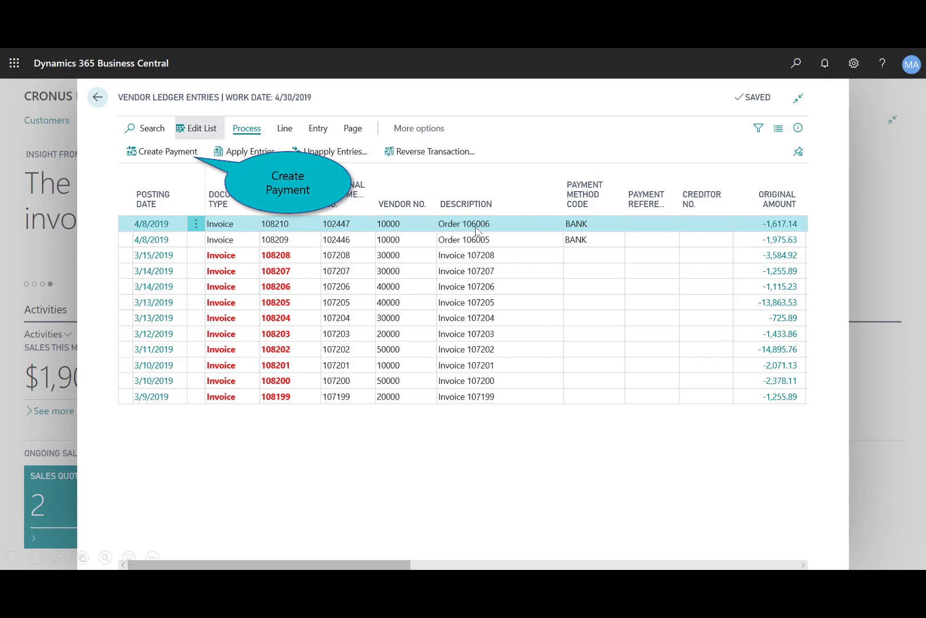
click(161, 154)
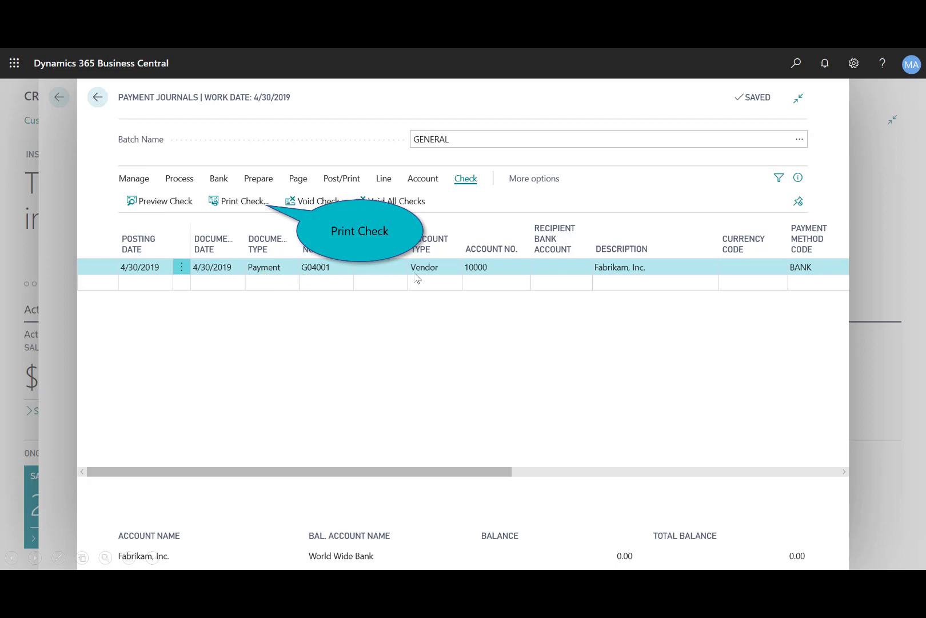
Print check 200 for 1,617.14 as PDF, then post the payment journal
click(241, 203)
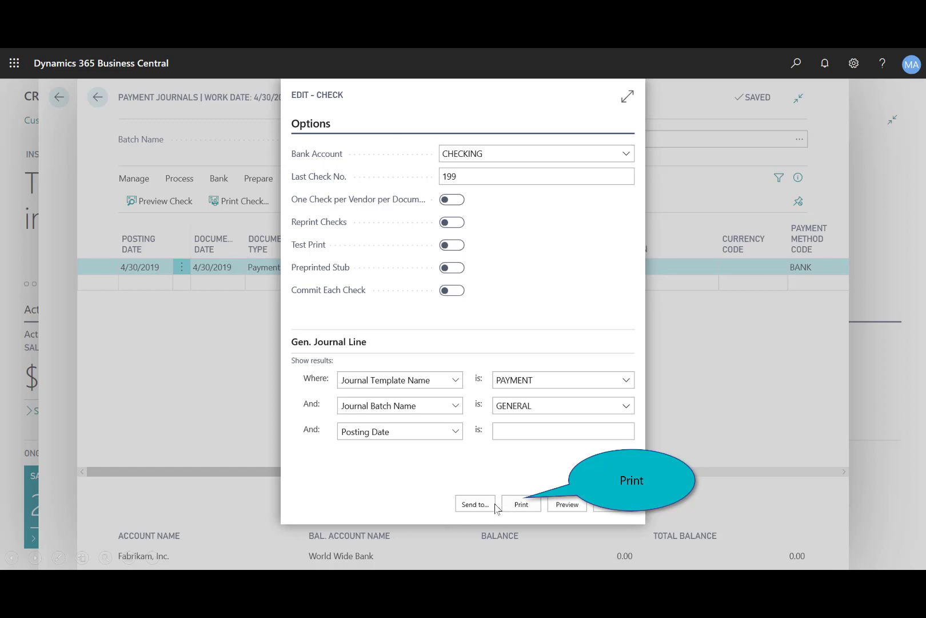
click(521, 504)
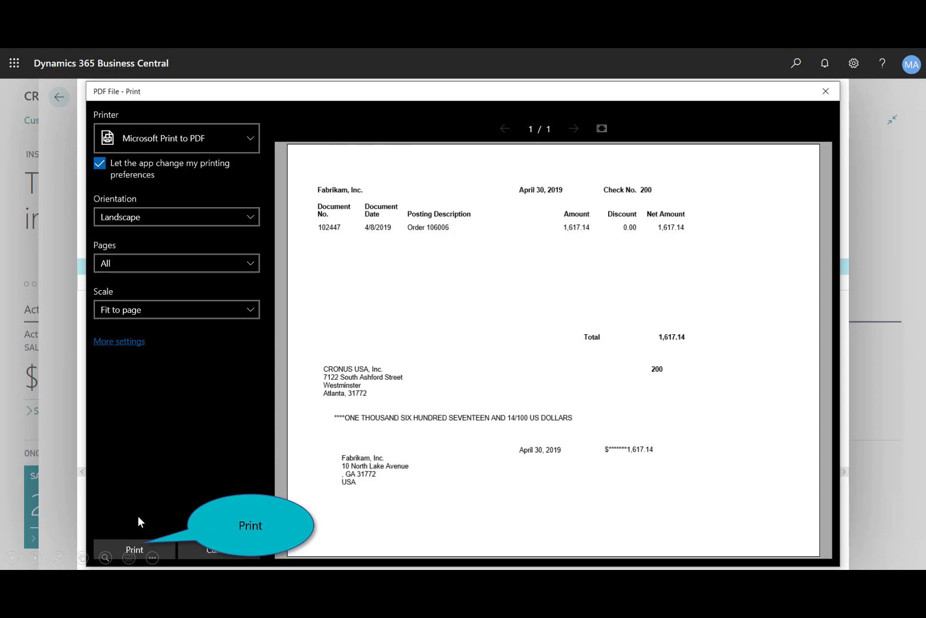
click(134, 548)
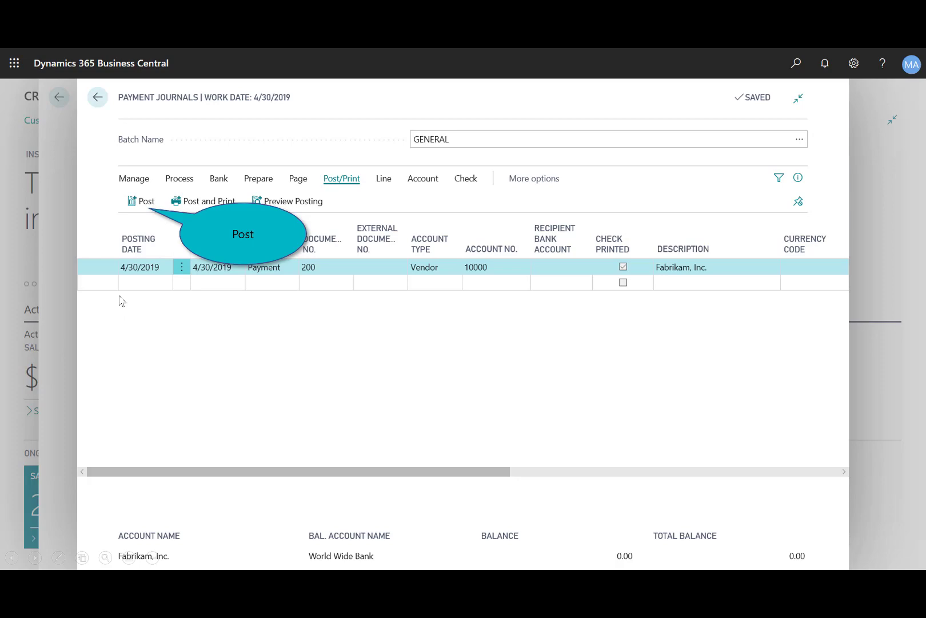
click(136, 205)
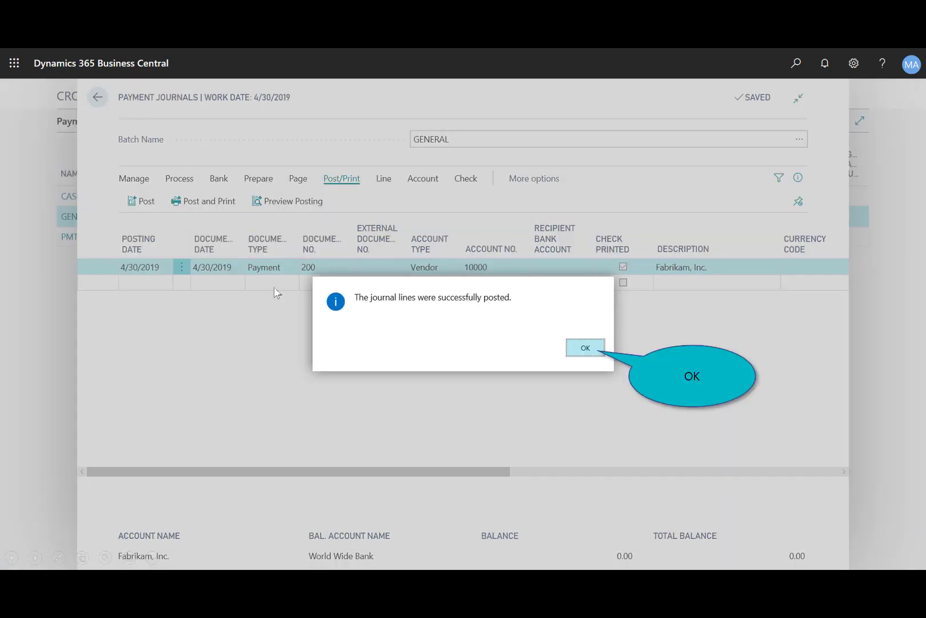
click(585, 350)
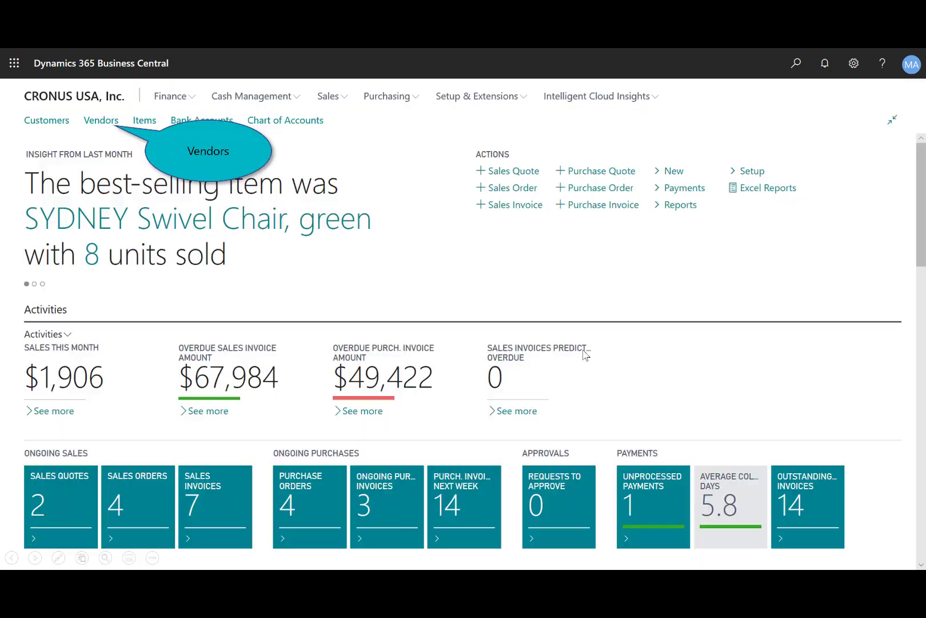
Open Fabrikam's vendor ledger entries from its Balance ($) on the Vendors page
click(108, 123)
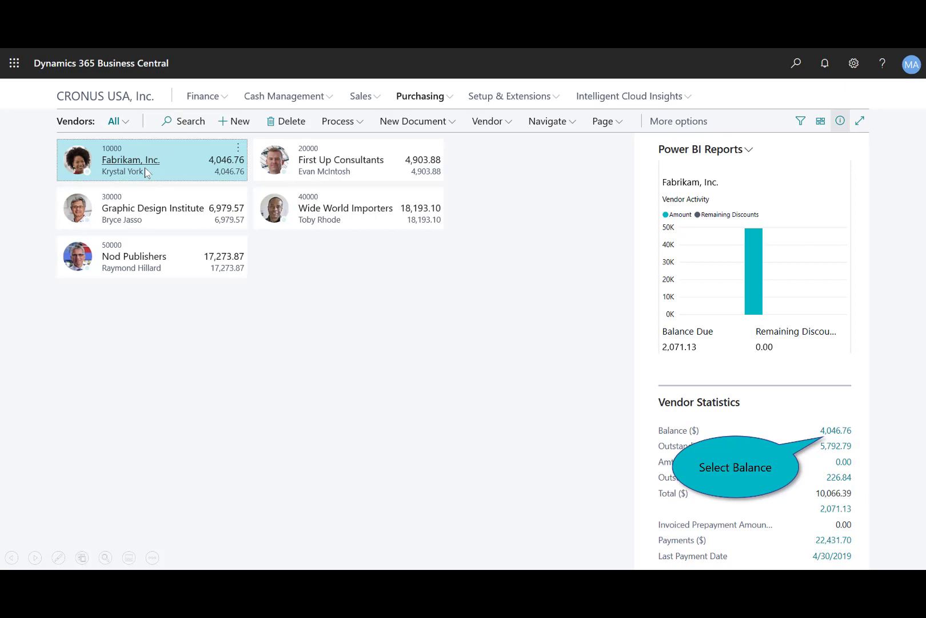
click(836, 430)
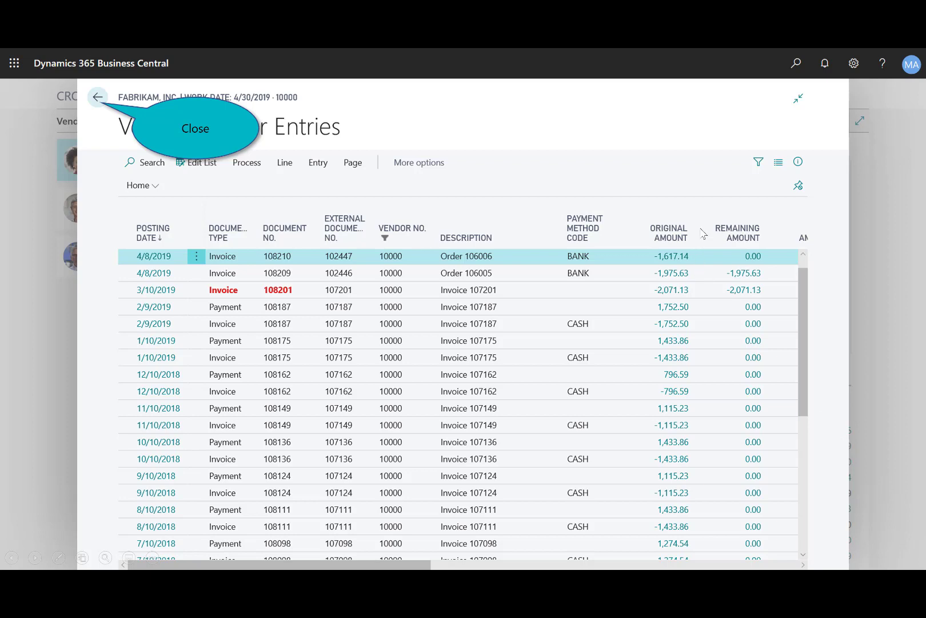